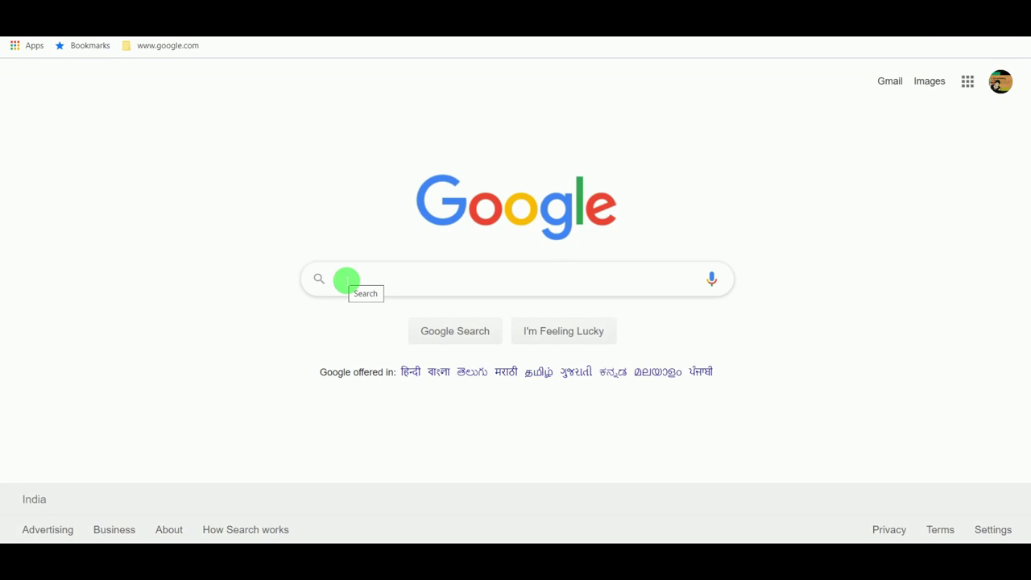
# Search Google for "tinkercad" and open the Tinkercad website from the results.
pyautogui.write('tinkercad')
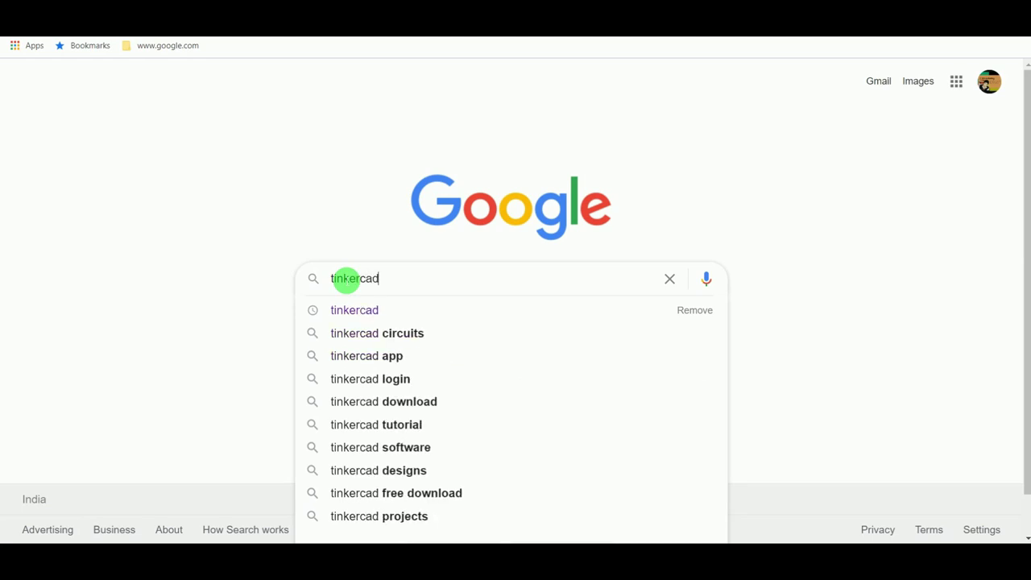
pyautogui.press('Return')
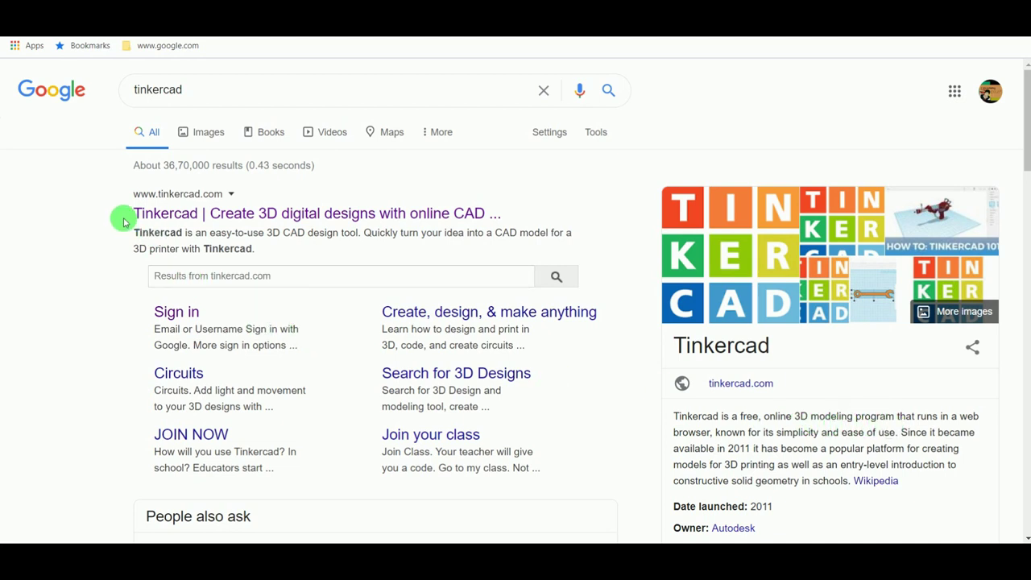
pyautogui.click(213, 216)
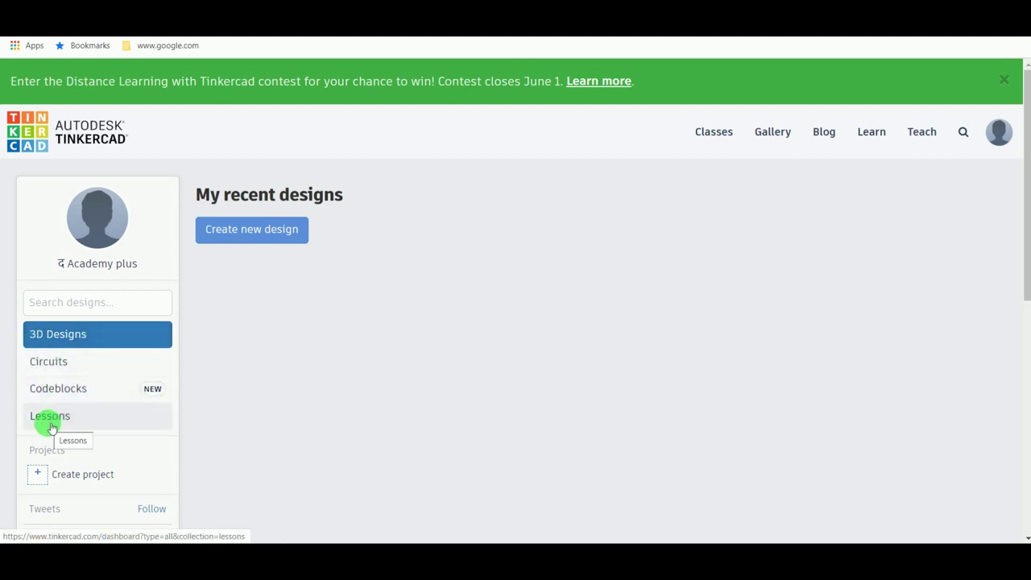
# Go to the Circuits section of the dashboard and create a new circuit.
pyautogui.click(49, 364)
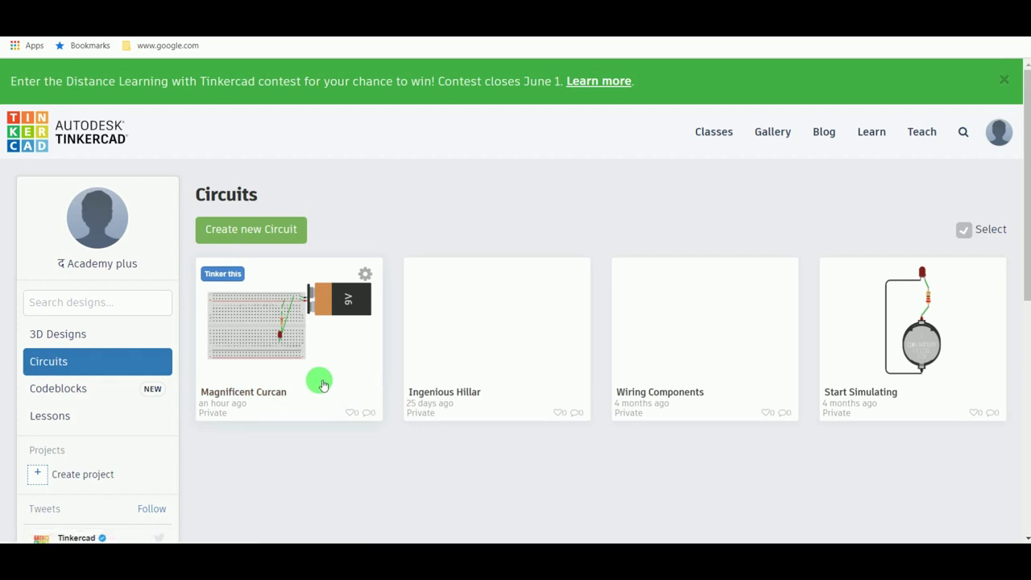
pyautogui.moveTo(861, 333)
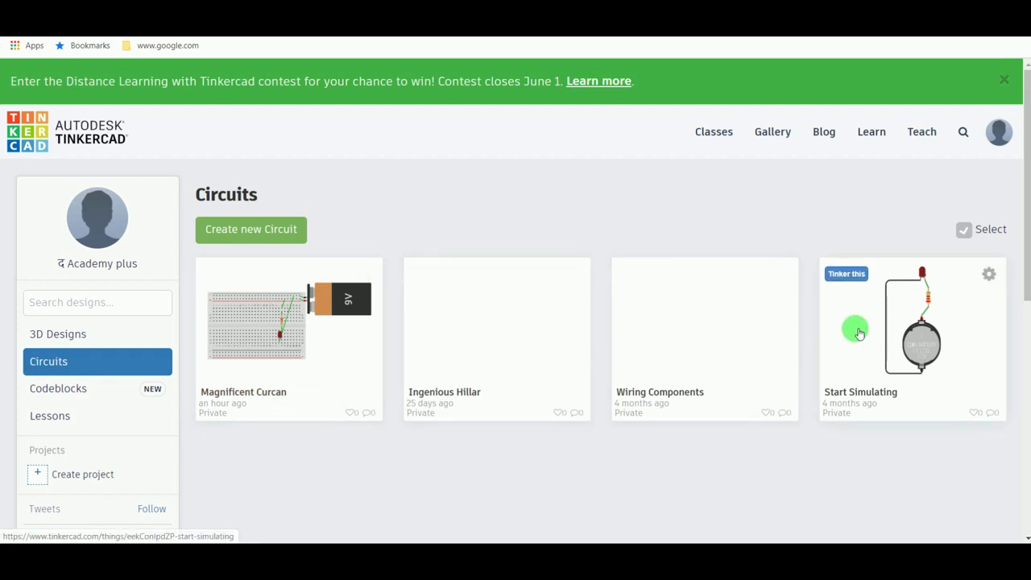
pyautogui.click(246, 232)
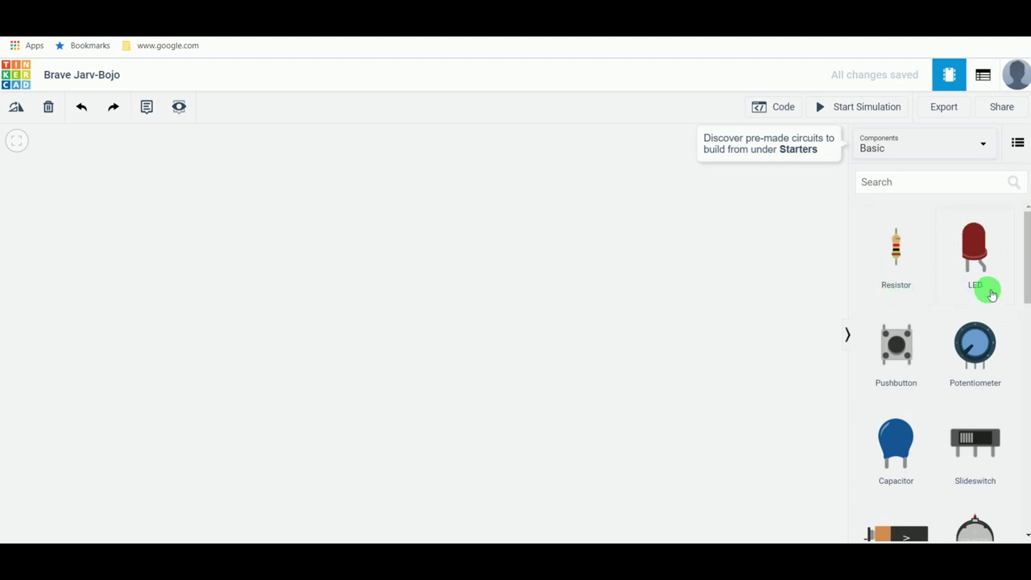
# Find the Breadboard Small among the basic components and place it in the middle of the workspace.
pyautogui.scroll(-3, 1016, 265)
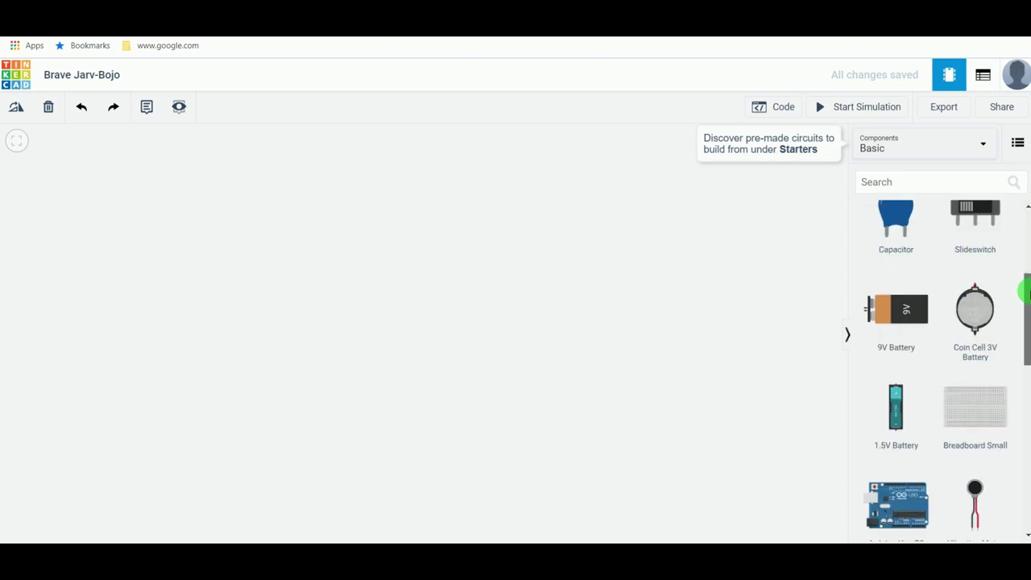
pyautogui.moveTo(1028, 292); pyautogui.dragTo(1027, 350)
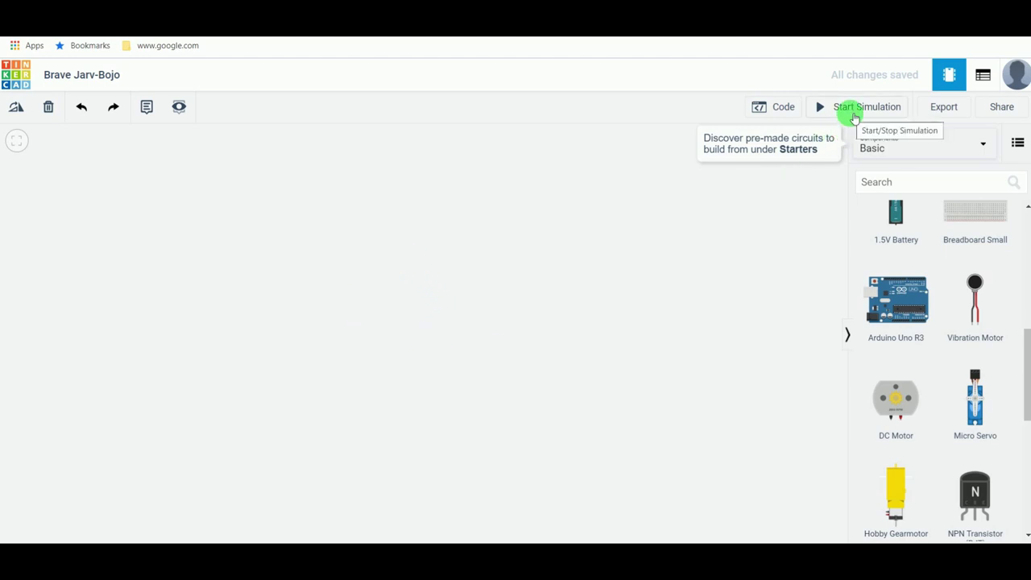
pyautogui.scroll(1, 968, 323)
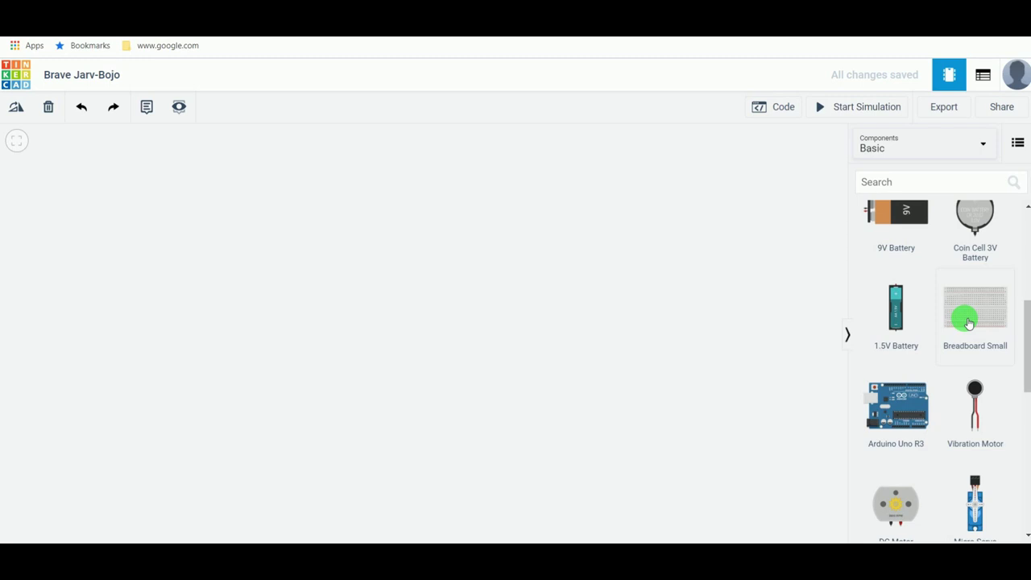
pyautogui.moveTo(967, 323); pyautogui.dragTo(439, 346)
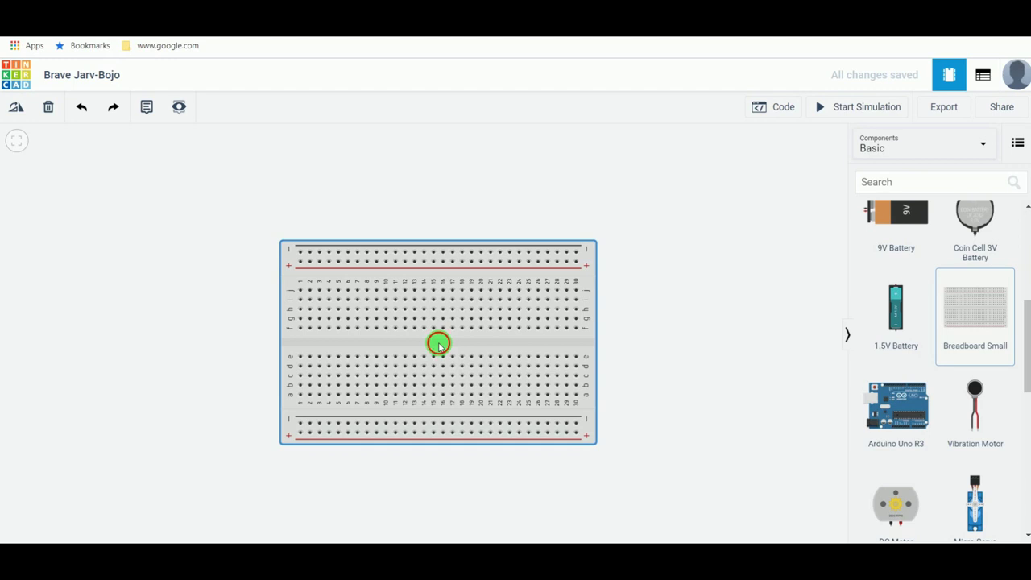
pyautogui.click(440, 346)
pyautogui.click(683, 358)
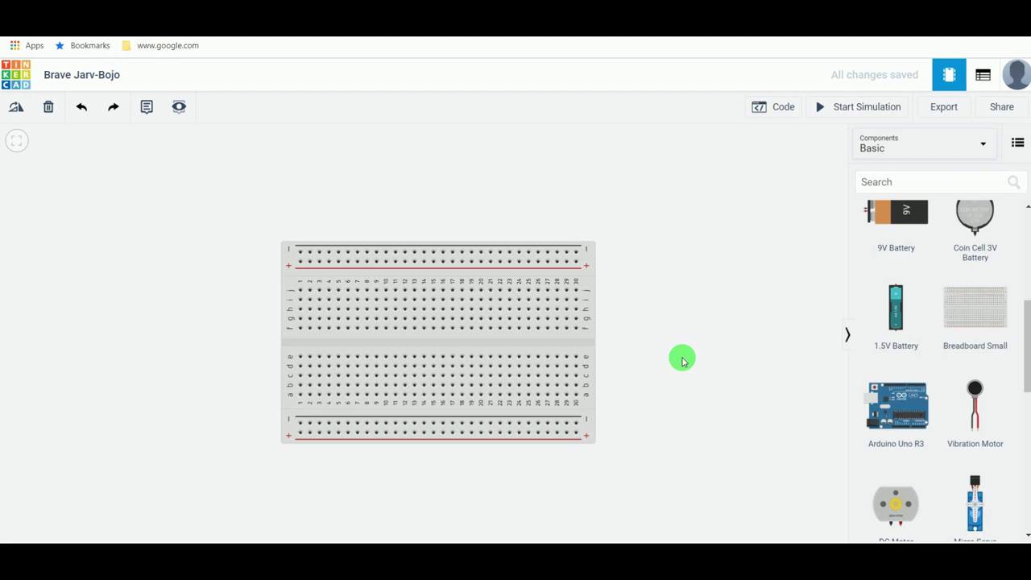
# Place a 9V Battery above and to the right of the breadboard.
pyautogui.scroll(1, 890, 265)
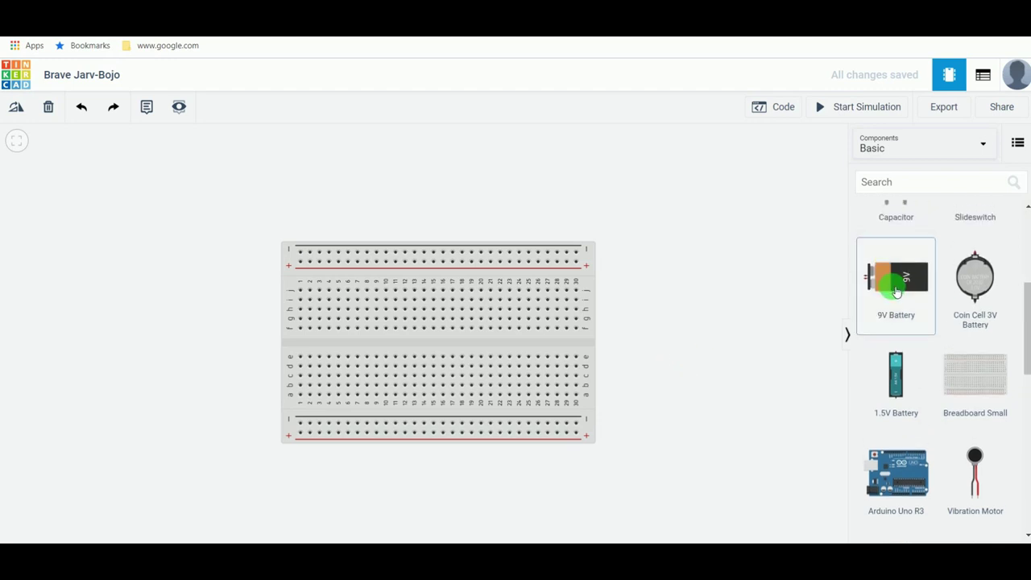
pyautogui.moveTo(895, 291); pyautogui.dragTo(607, 203)
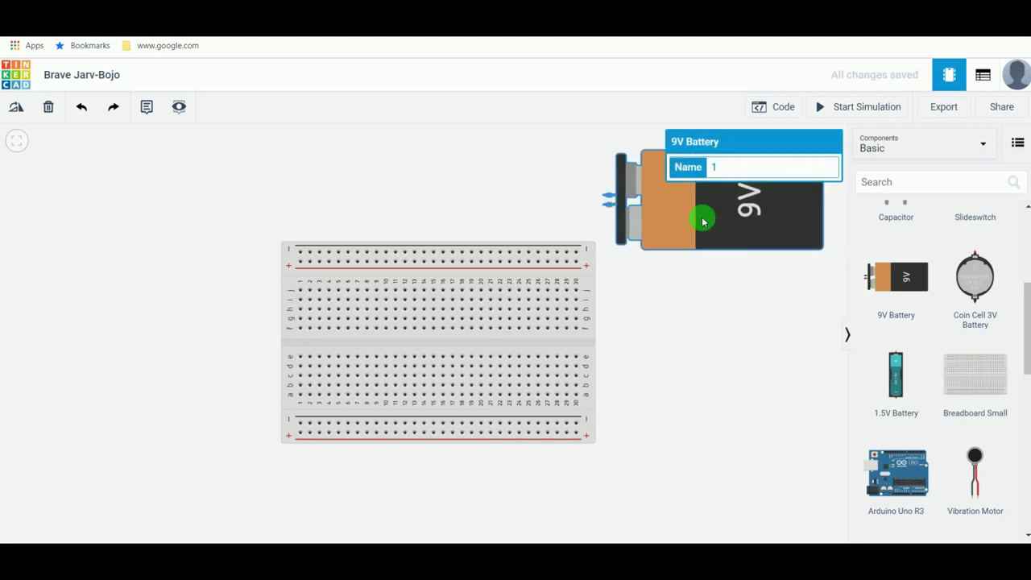
pyautogui.click(860, 379)
# Place an LED above the breadboard and set its color to Yellow.
pyautogui.scroll(3, 862, 381)
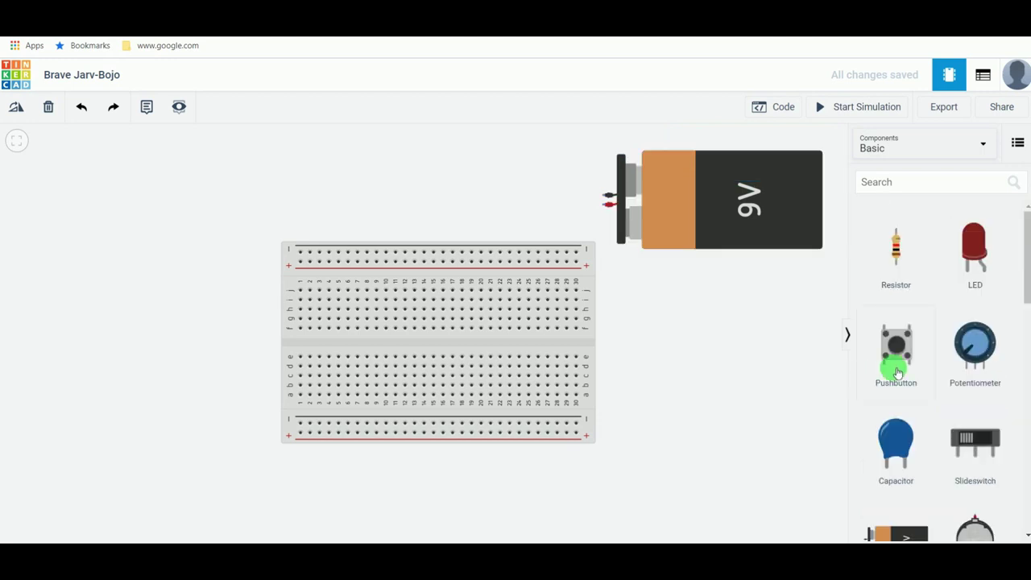
pyautogui.moveTo(977, 259); pyautogui.dragTo(470, 193)
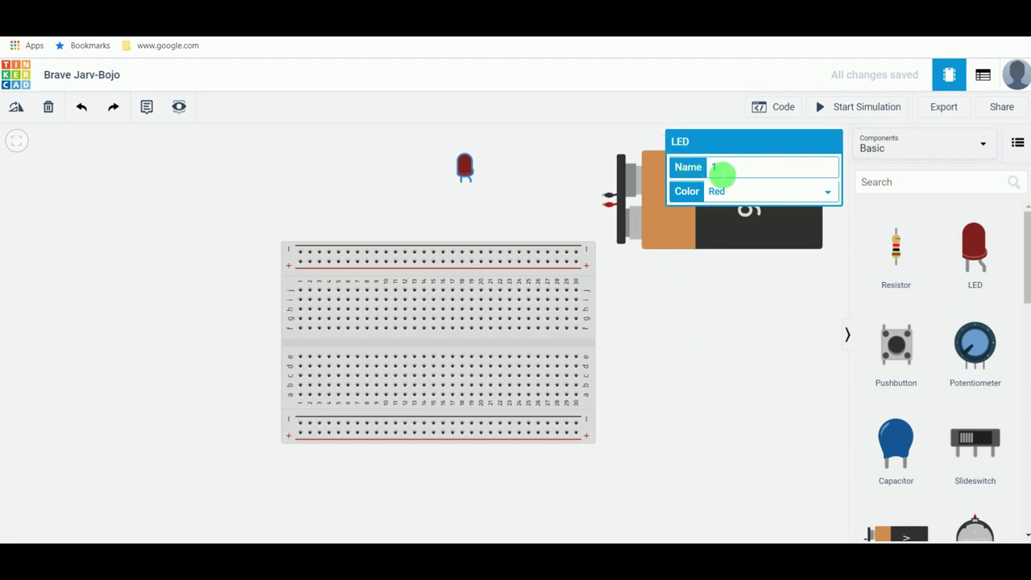
pyautogui.click(826, 193)
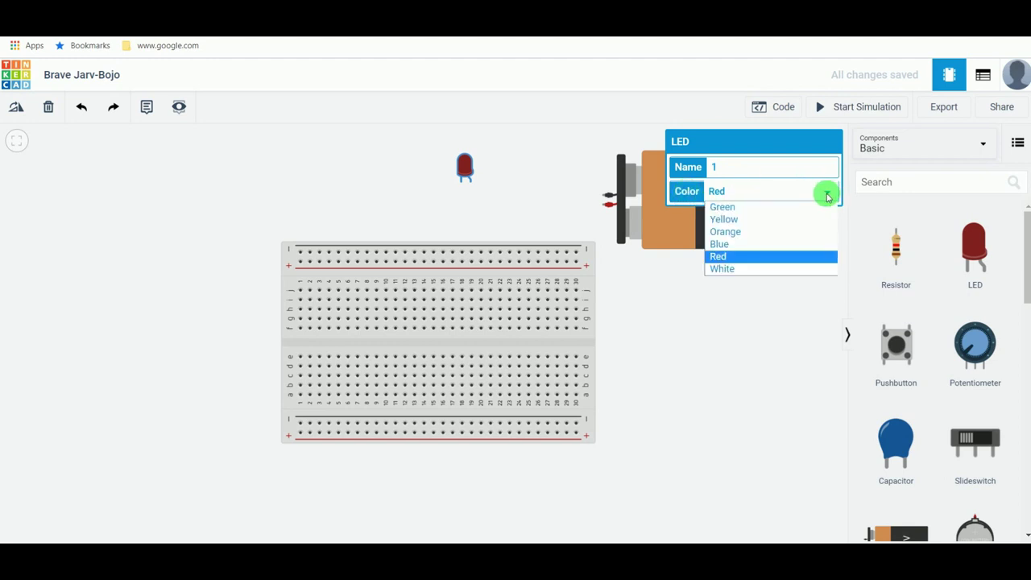
pyautogui.click(766, 219)
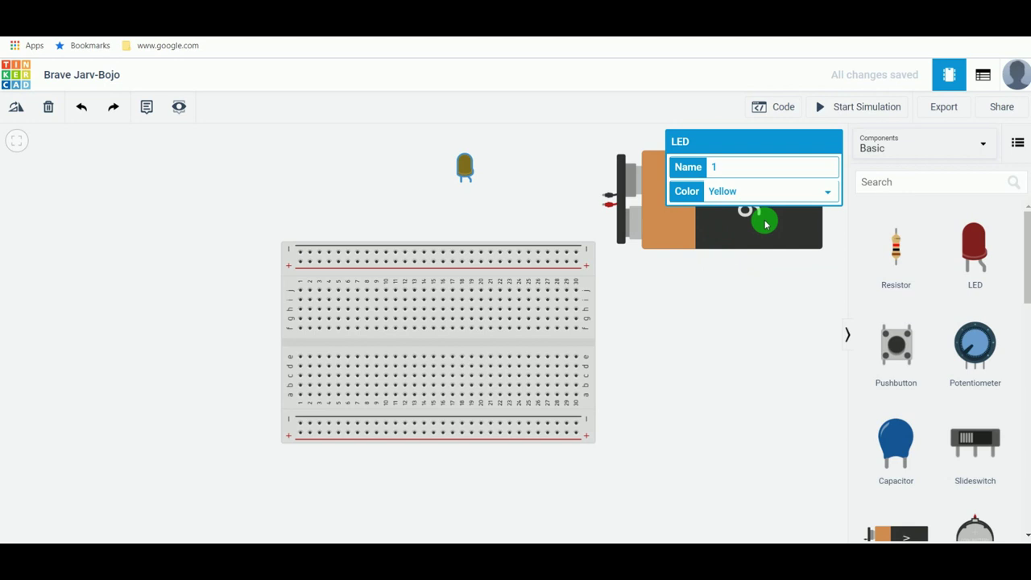
pyautogui.click(699, 304)
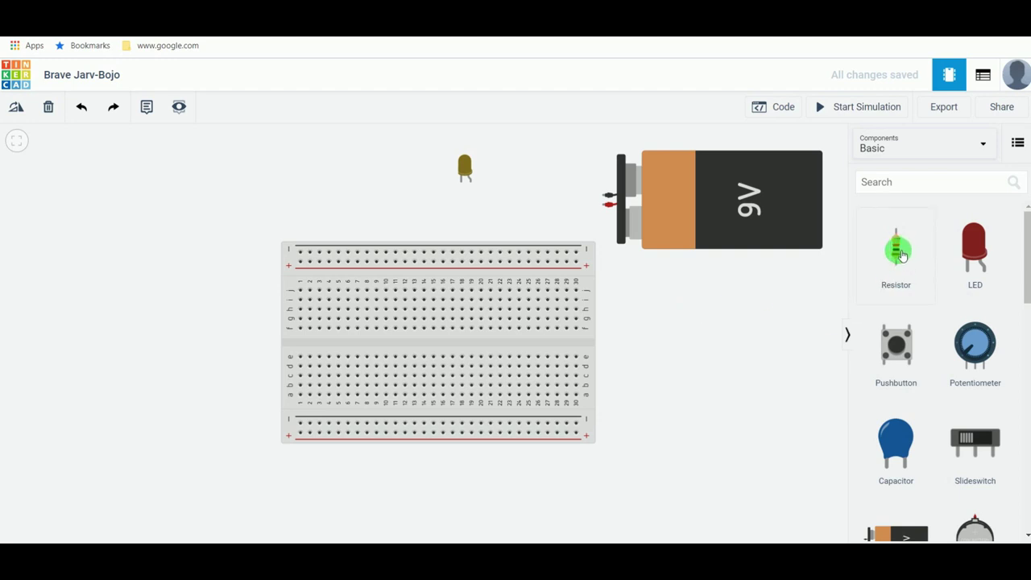
# Place a Resistor above the breadboard, to the left of the LED.
pyautogui.moveTo(883, 268); pyautogui.dragTo(364, 185)
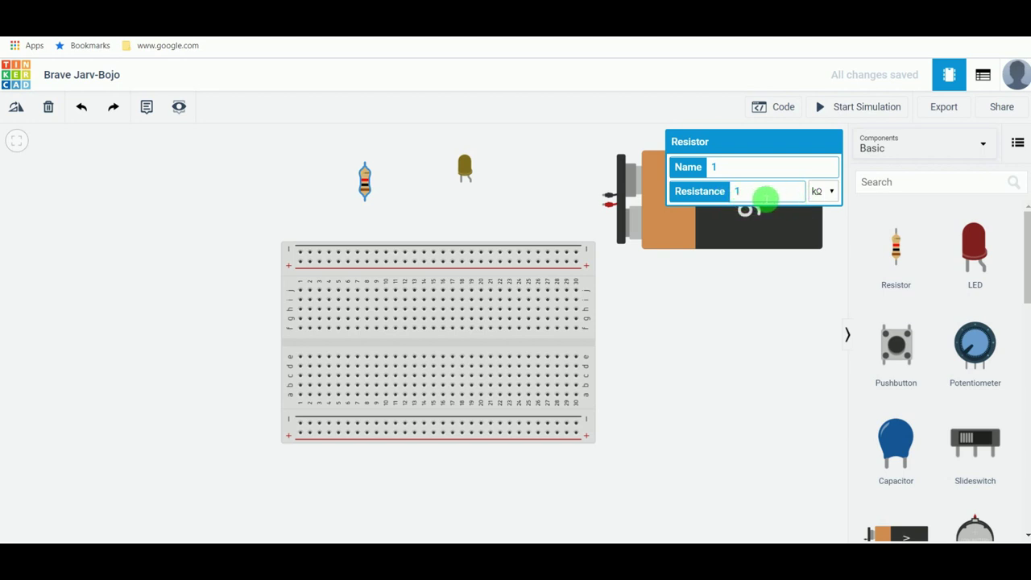
pyautogui.click(640, 337)
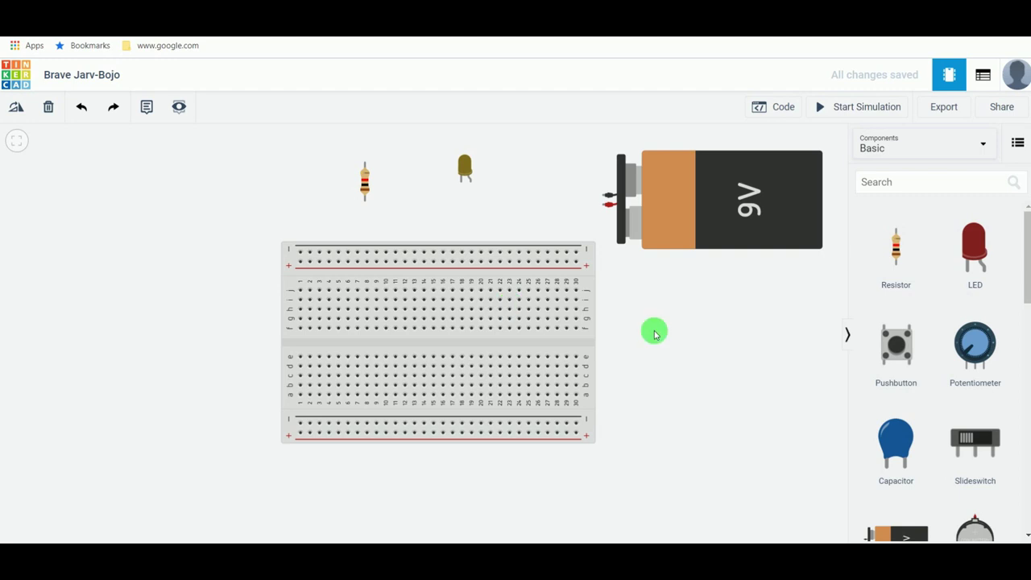
# Wire the battery's positive terminal to the breadboard's upper positive rail at column 30 and color the wire brown.
pyautogui.click(603, 209)
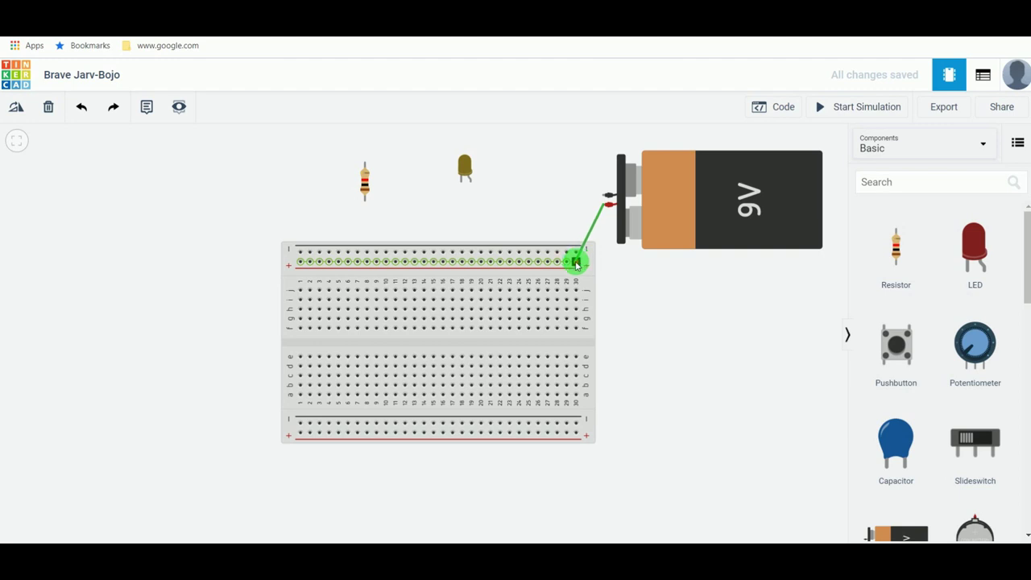
pyautogui.click(576, 262)
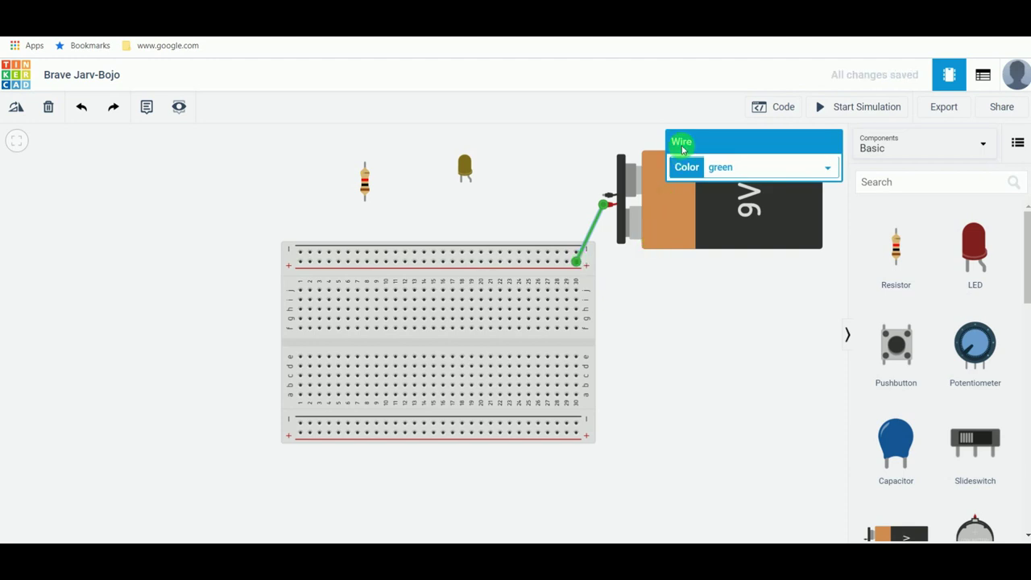
pyautogui.click(826, 169)
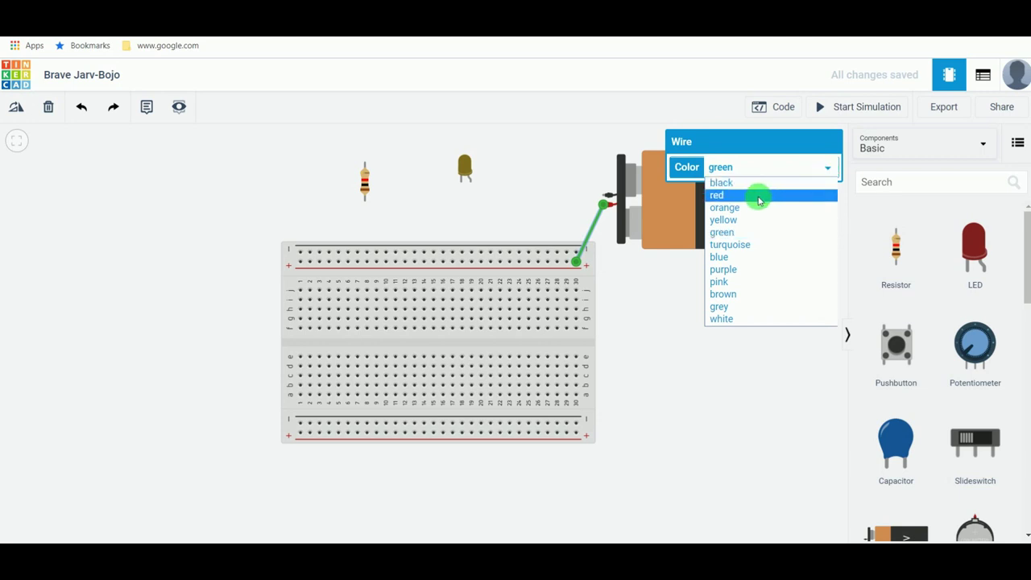
pyautogui.click(744, 295)
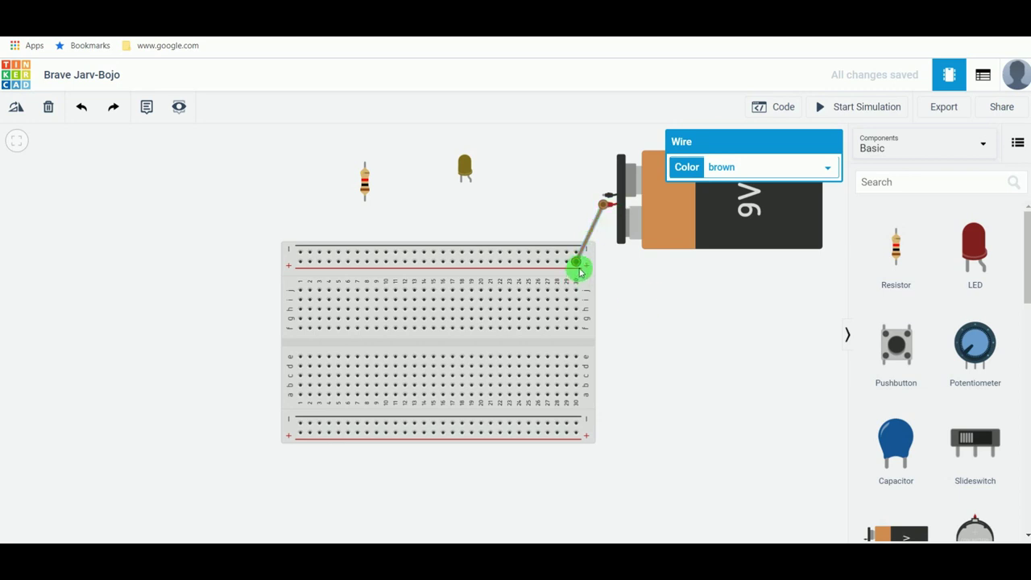
# Rotate the 9V battery until its terminals point down toward the breadboard.
pyautogui.click(681, 224)
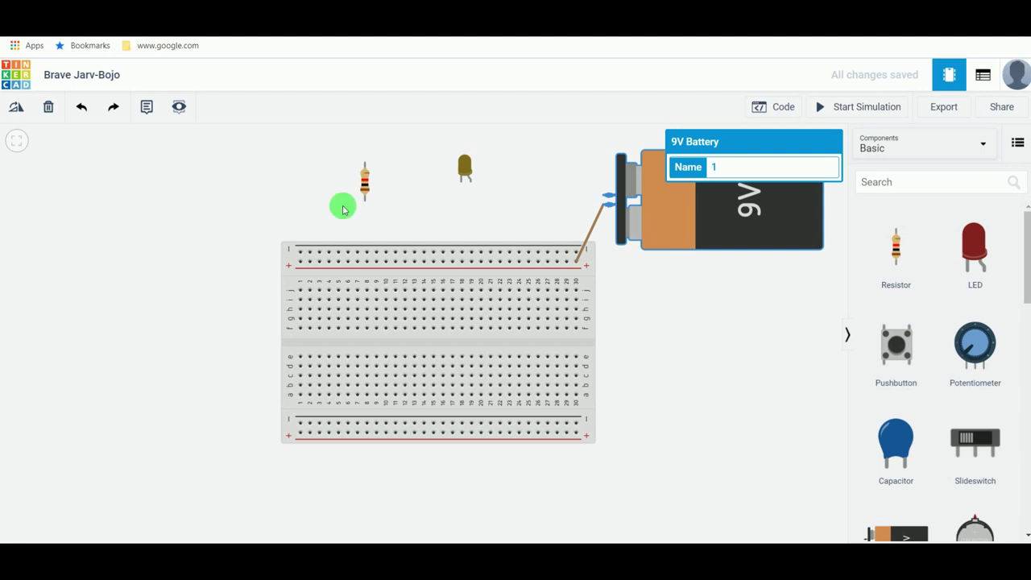
pyautogui.click(19, 107)
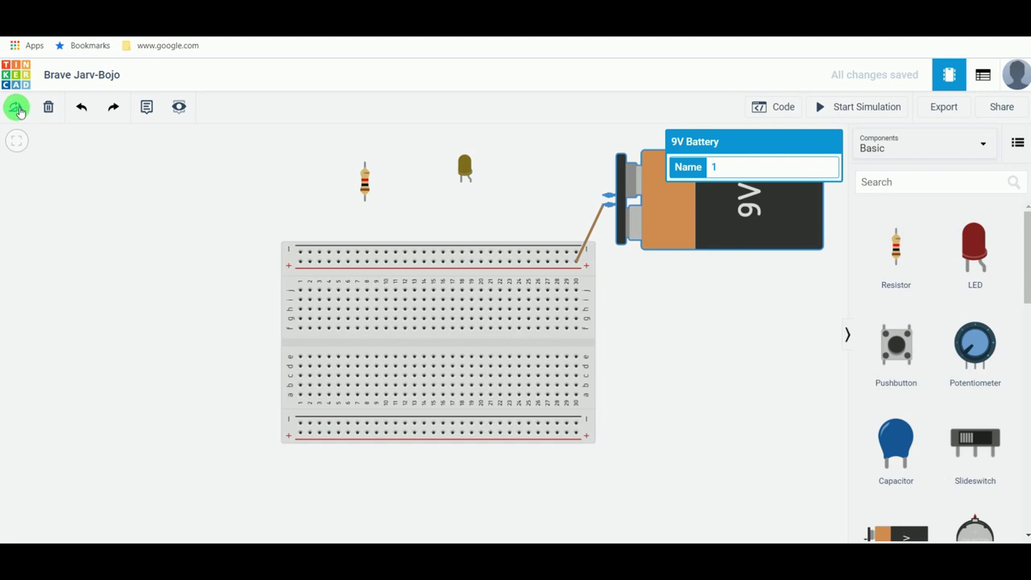
pyautogui.click(17, 109)
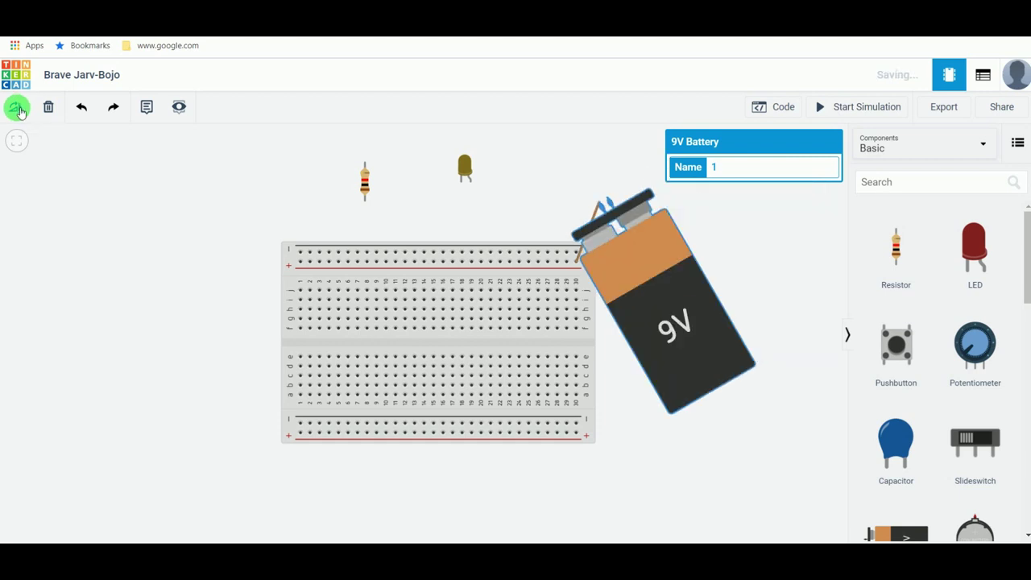
pyautogui.click(19, 111)
pyautogui.click(20, 110)
pyautogui.click(21, 111)
pyautogui.click(21, 111)
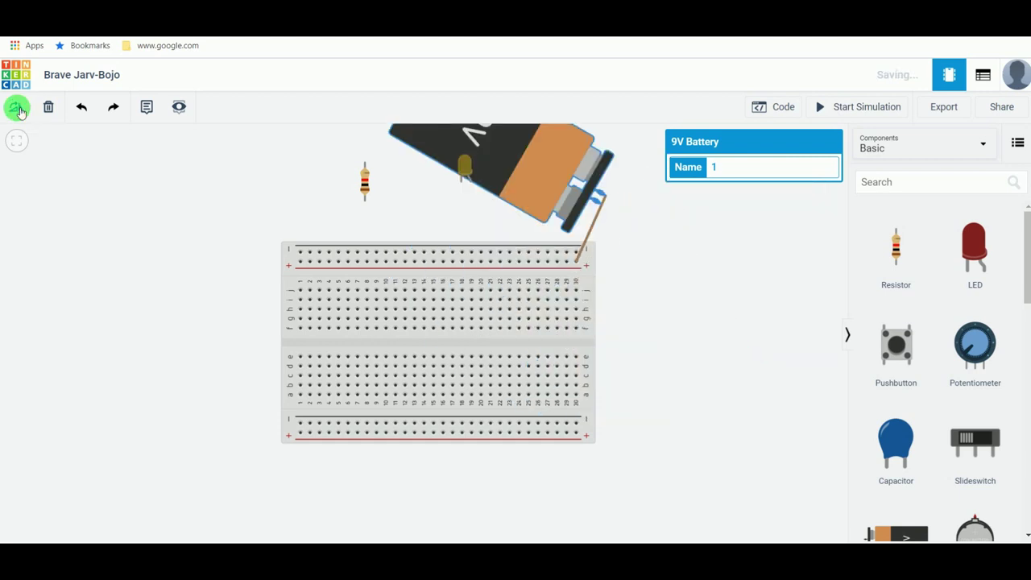
pyautogui.click(21, 112)
pyautogui.click(21, 112)
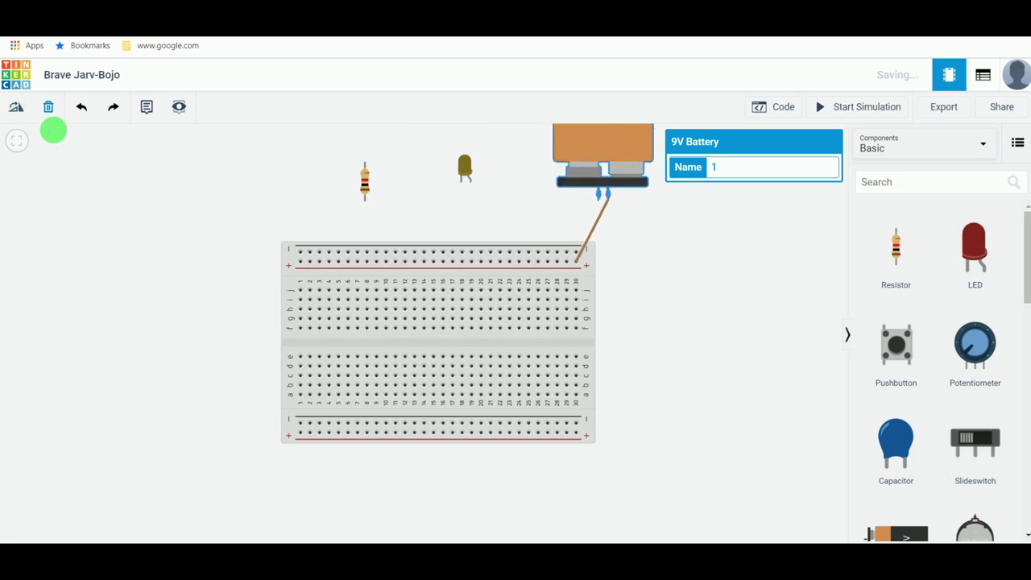
# Move the 9V battery so its positive terminal sits just above column 30 of the breadboard's upper positive rail.
pyautogui.moveTo(580, 142); pyautogui.dragTo(542, 174)
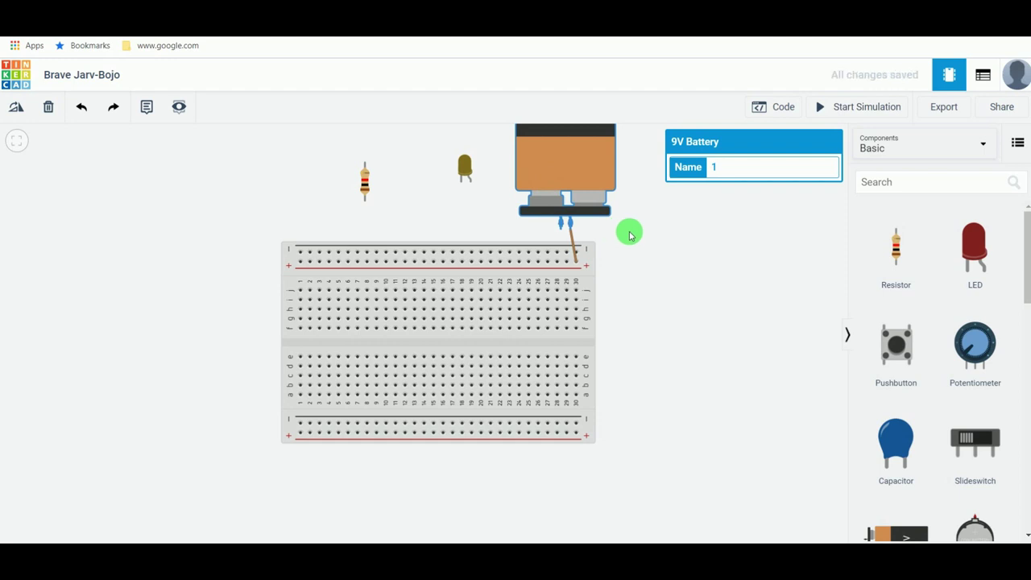
pyautogui.moveTo(556, 166)
pyautogui.mouseDown()
pyautogui.moveTo(564, 158)
pyautogui.moveTo(569, 172)
pyautogui.mouseUp()
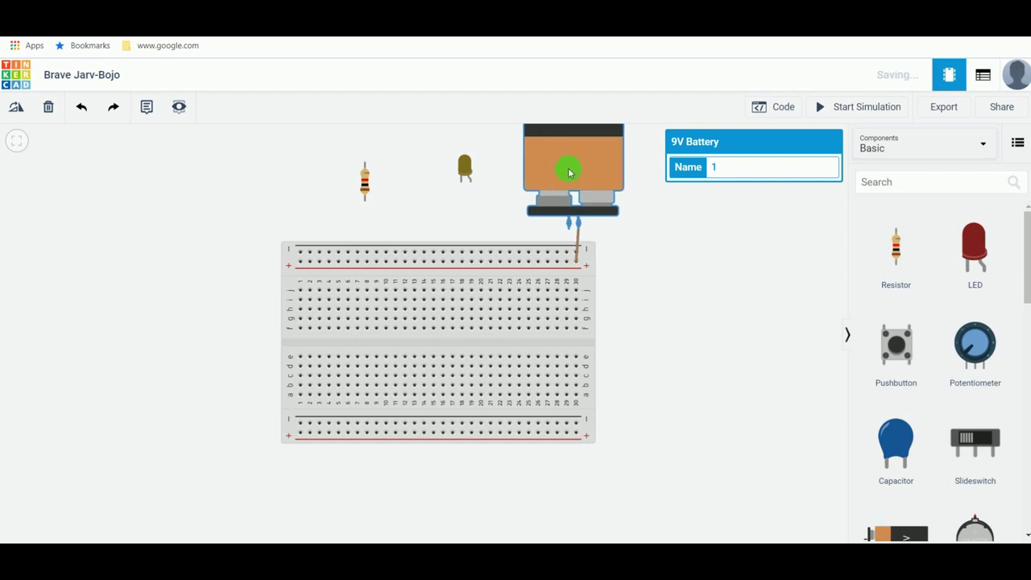
pyautogui.click(684, 290)
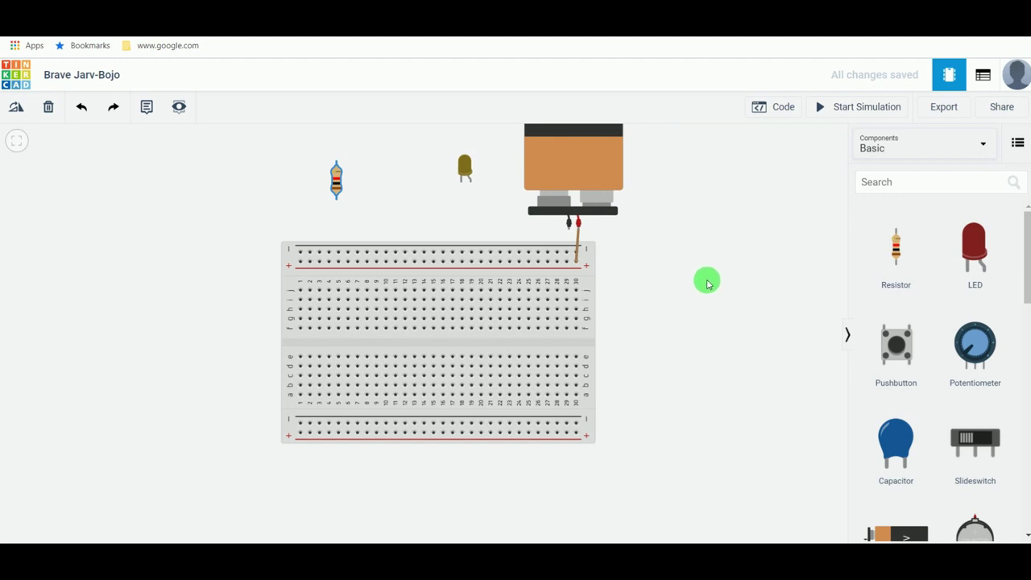
# Seat the resistor across the breadboard's center gap in column 30 and wire the upper positive rail to hole j30.
pyautogui.moveTo(342, 185); pyautogui.dragTo(576, 349)
pyautogui.click(679, 306)
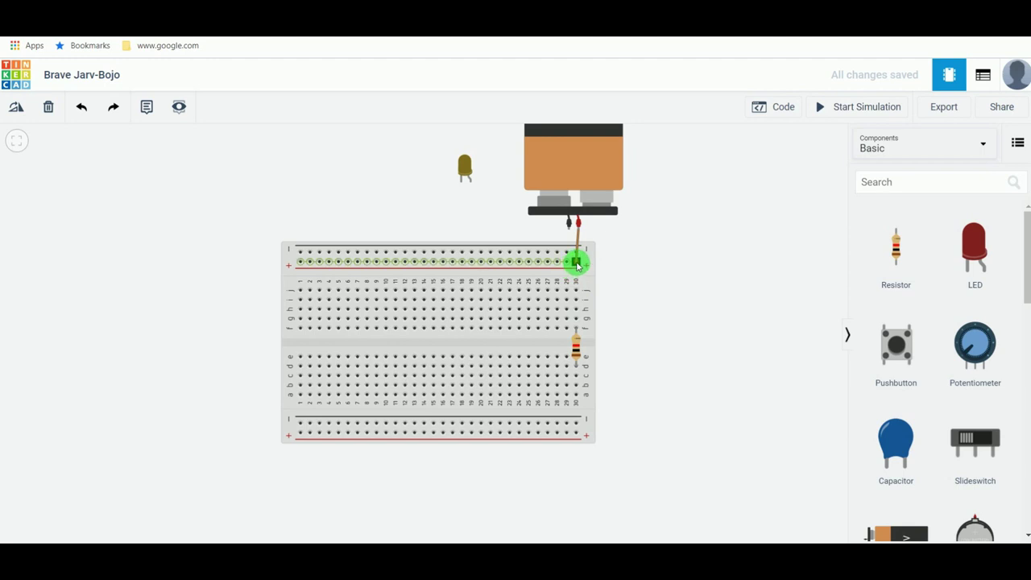
pyautogui.click(576, 263)
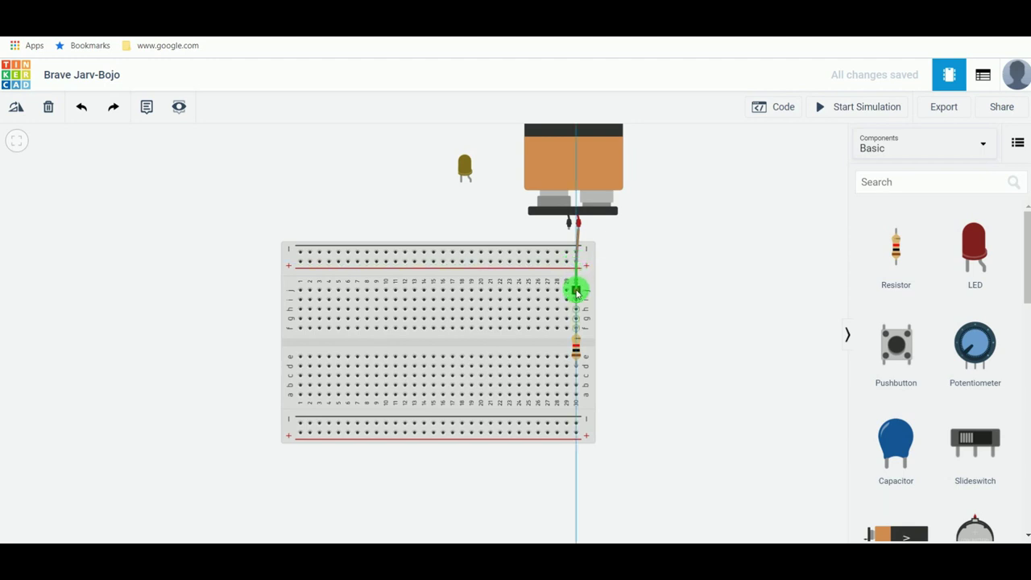
pyautogui.click(576, 291)
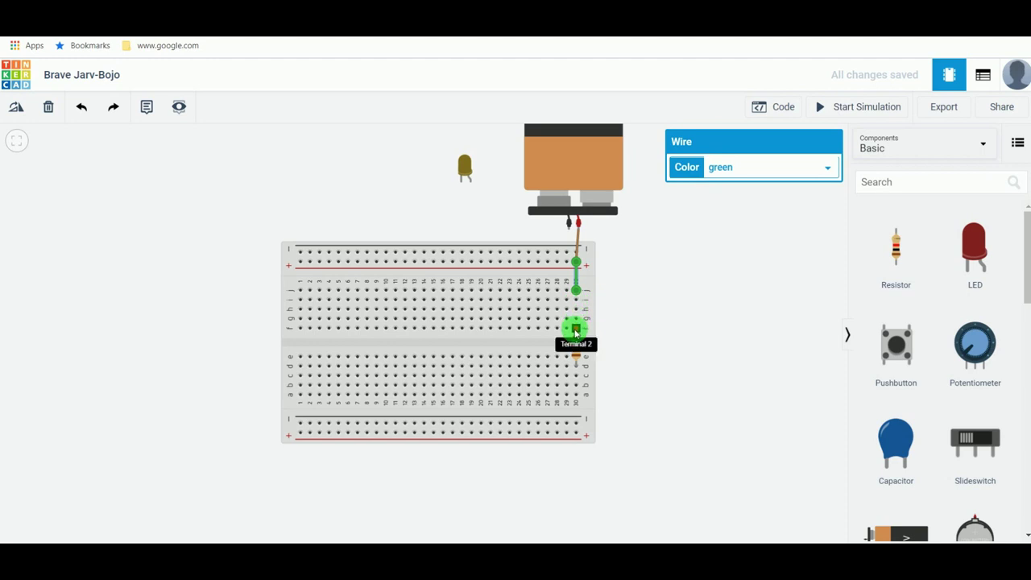
# Seat the LED below the resistor with its cathode in column 29 and its anode in column 30 of breadboard row a.
pyautogui.moveTo(576, 292)
pyautogui.mouseDown()
pyautogui.moveTo(573, 327)
pyautogui.moveTo(577, 300)
pyautogui.mouseUp()
pyautogui.moveTo(465, 166); pyautogui.dragTo(434, 204)
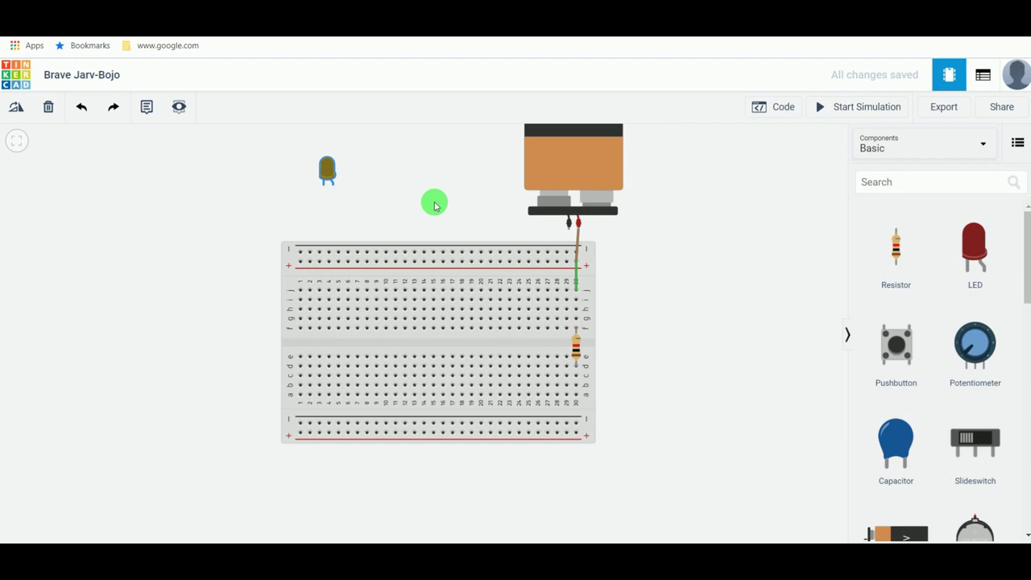
pyautogui.click(325, 181)
pyautogui.moveTo(326, 171); pyautogui.dragTo(571, 378)
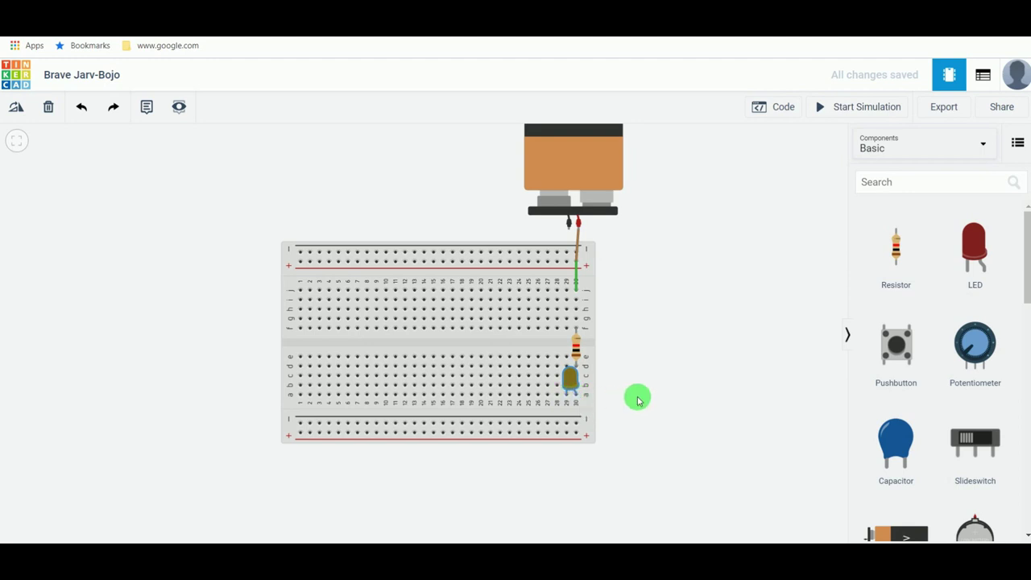
# Wire the 9V battery's negative terminal to the LED's cathode in column 29 with a green wire.
pyautogui.click(566, 398)
pyautogui.click(567, 241)
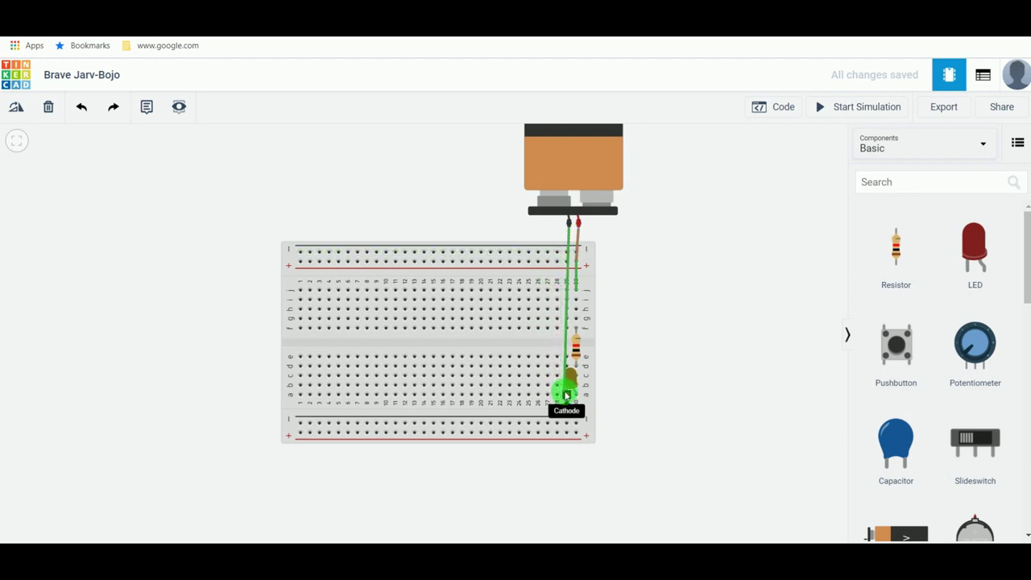
pyautogui.click(567, 394)
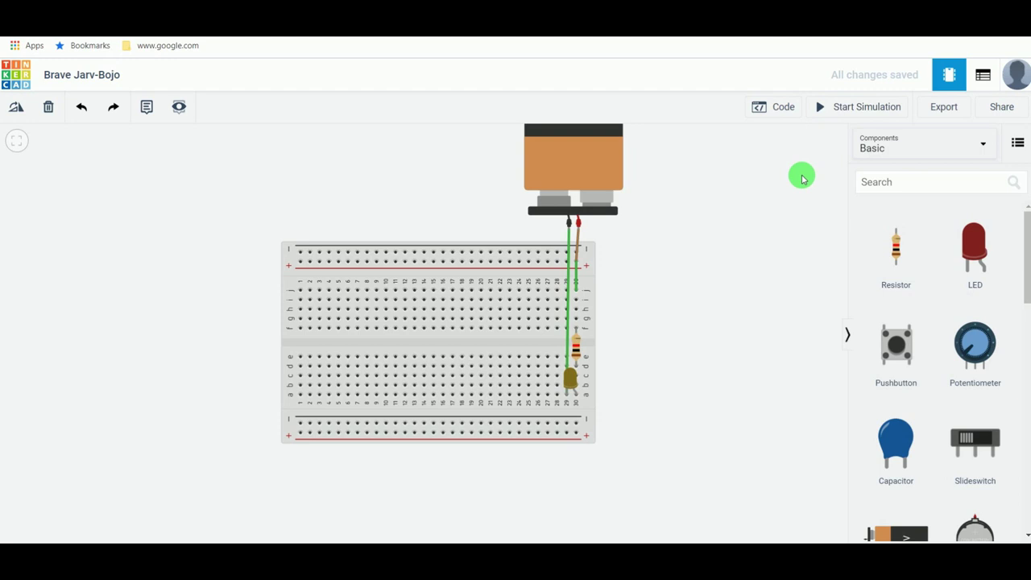
# Start the simulation of the finished LED circuit and look through the Basic components.
pyautogui.click(855, 111)
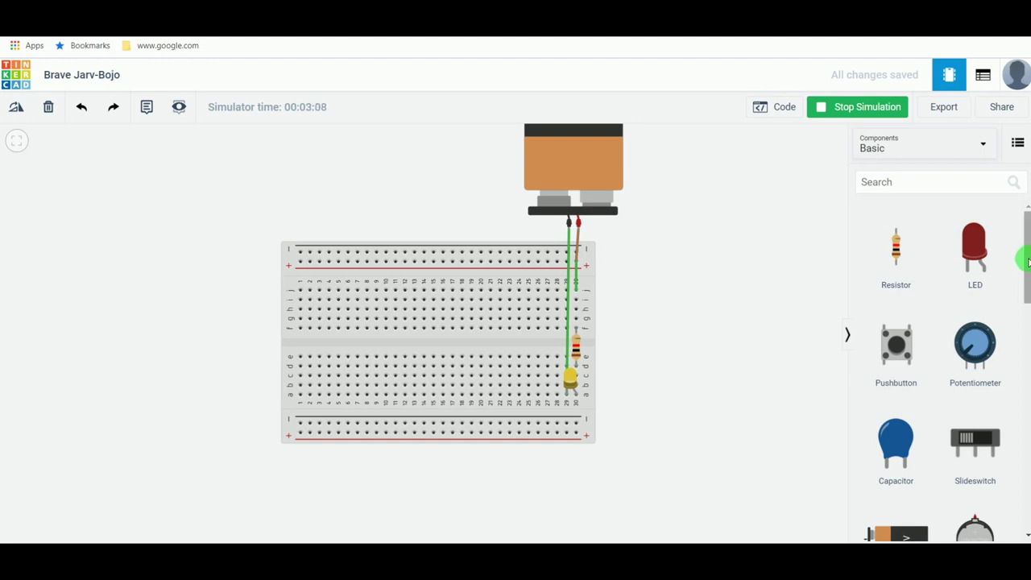
pyautogui.moveTo(1027, 261); pyautogui.dragTo(1026, 373)
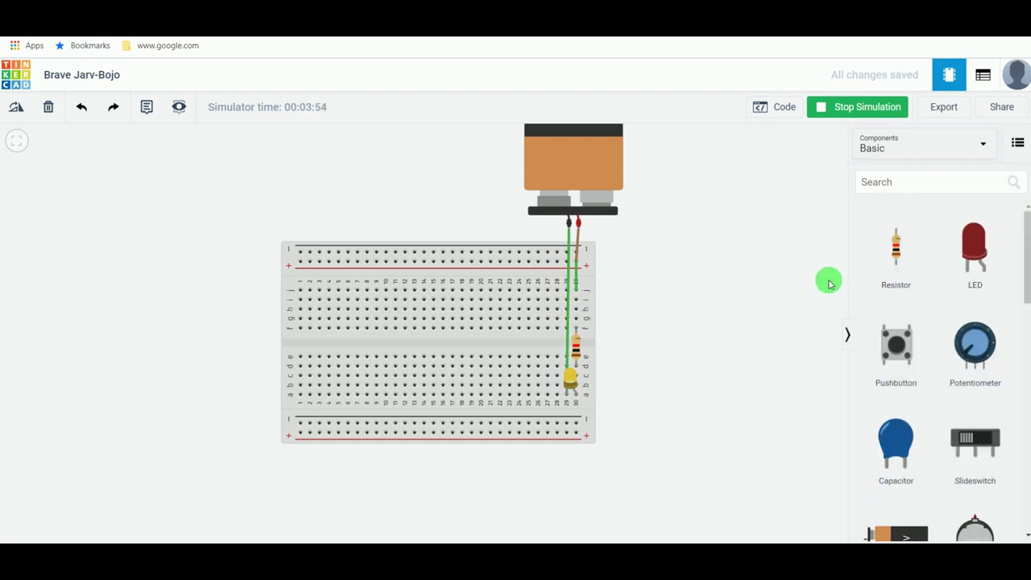